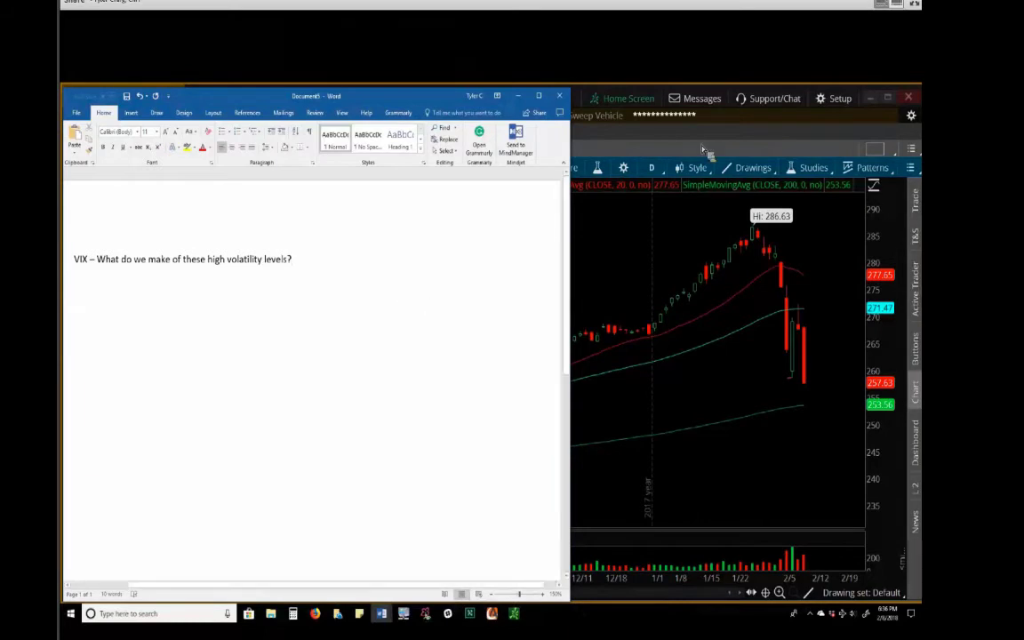
- Bring thinkorswim forward and replace the SPY chart with the VIX symbol
left_click(805, 342)
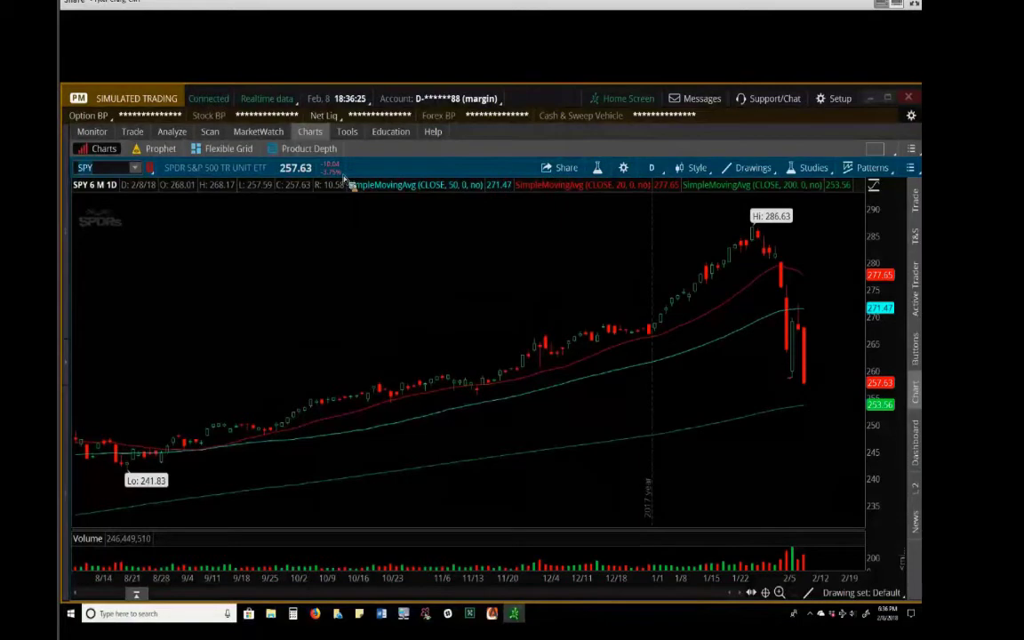
left_click(103, 173)
type("VIX")
key("Return")
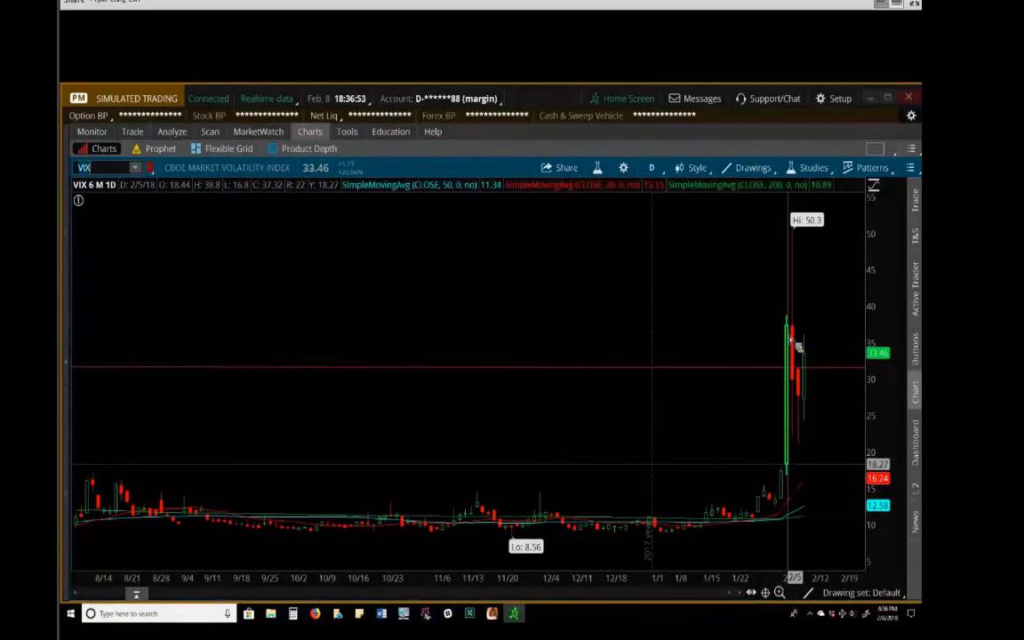
- Draw a short red trendline beside the VIX spike candles near 37, then zoom into August–January
left_click(740, 173)
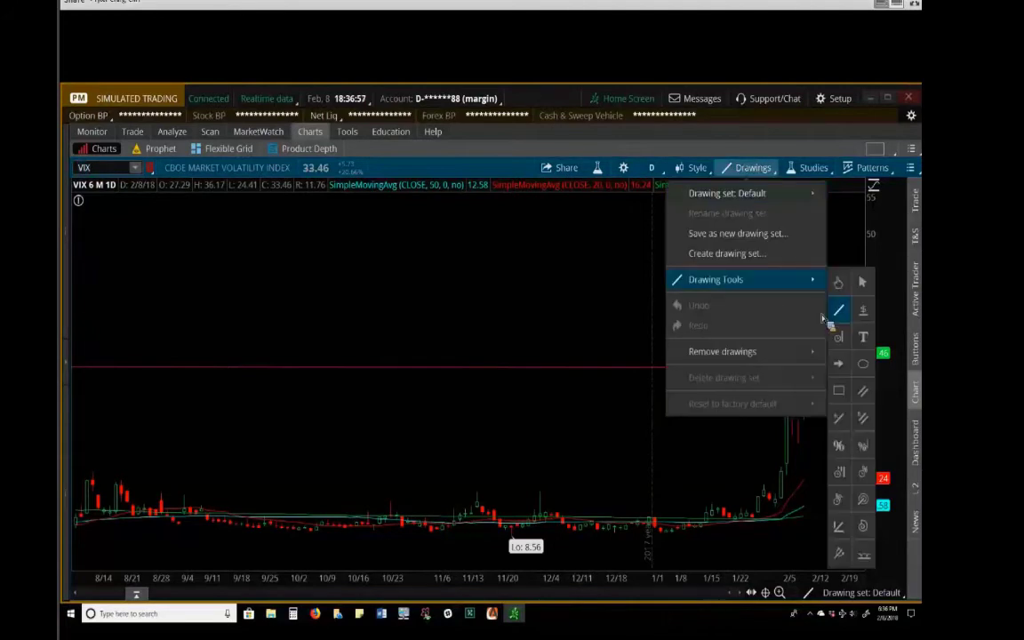
key("Escape")
left_click(780, 334)
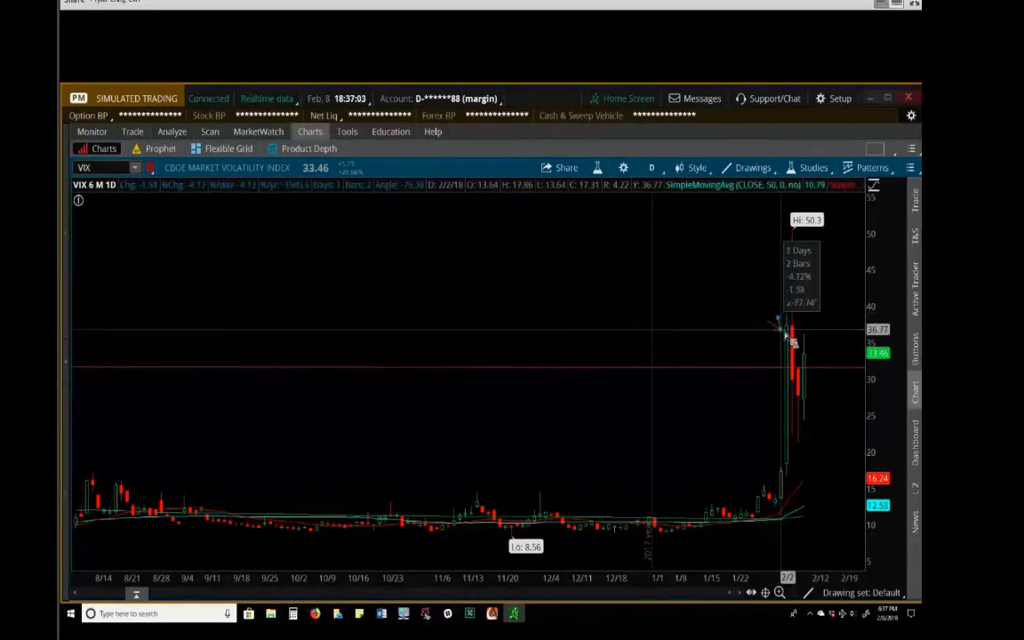
left_click(788, 336)
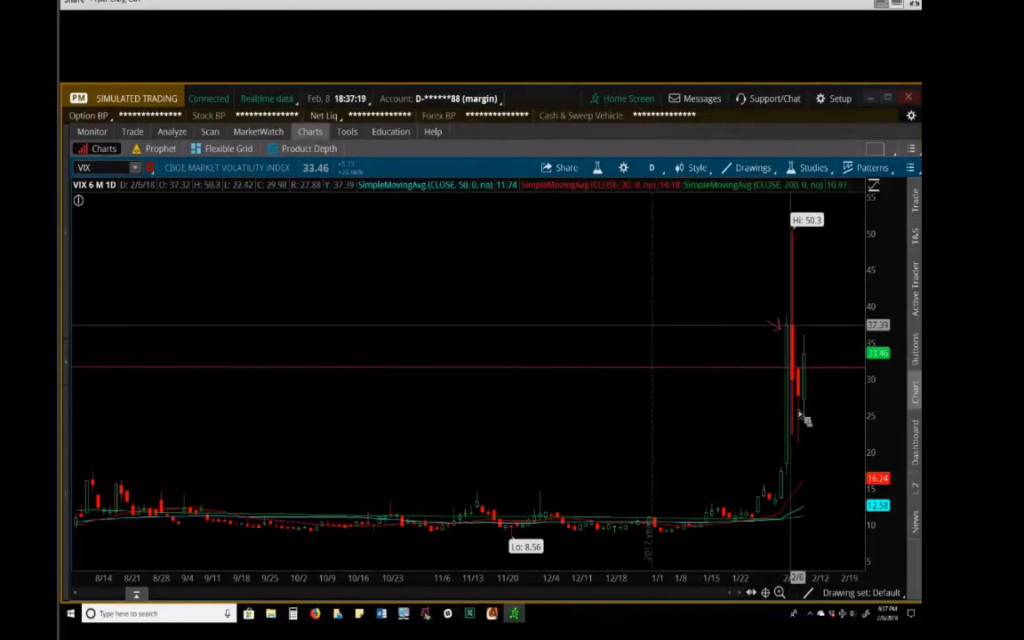
left_click_drag(780, 537, 76, 540)
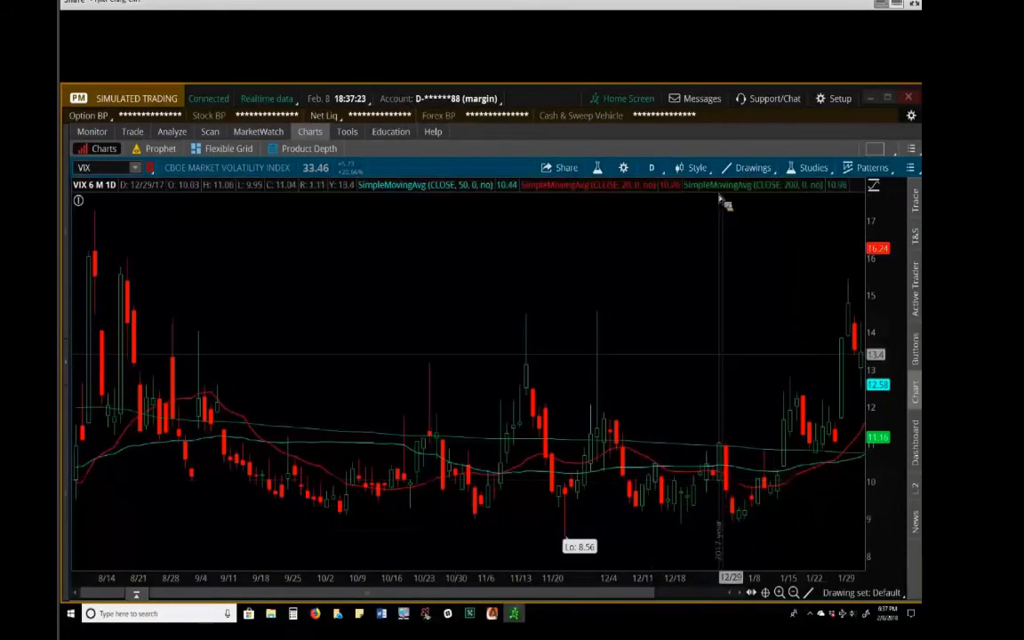
- Switch the VIX chart to 5 Y : 1D and zoom to compare earlier peaks with February's spike
left_click(651, 167)
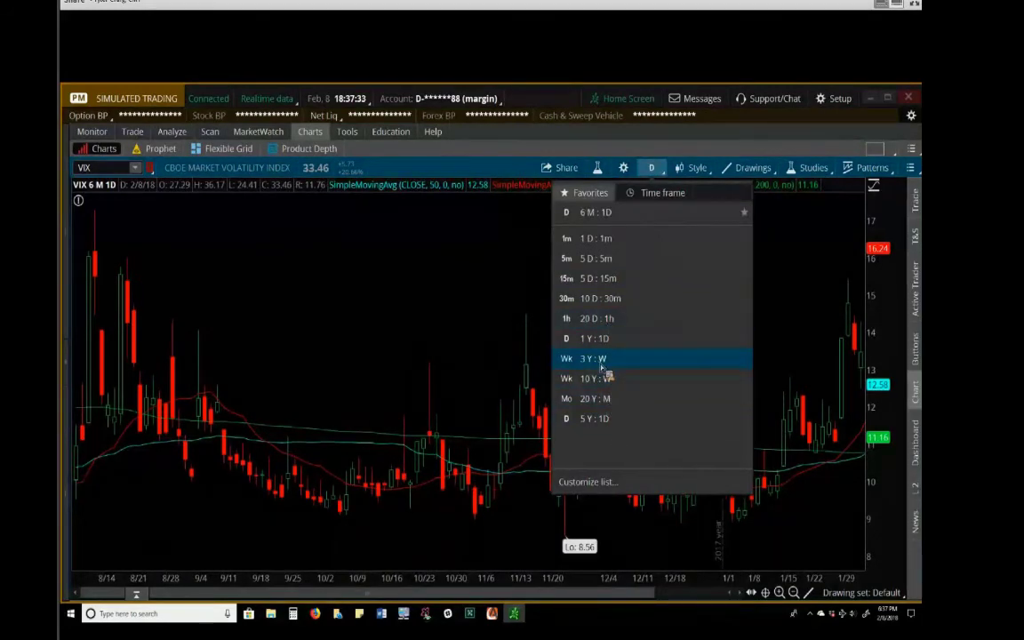
left_click(658, 421)
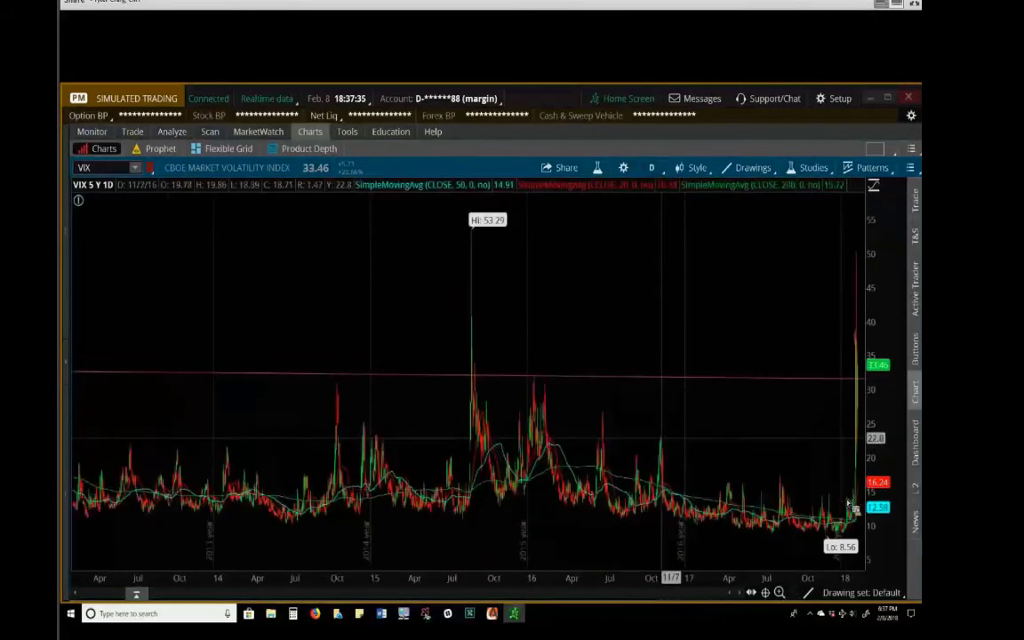
left_click_drag(849, 514, 538, 508)
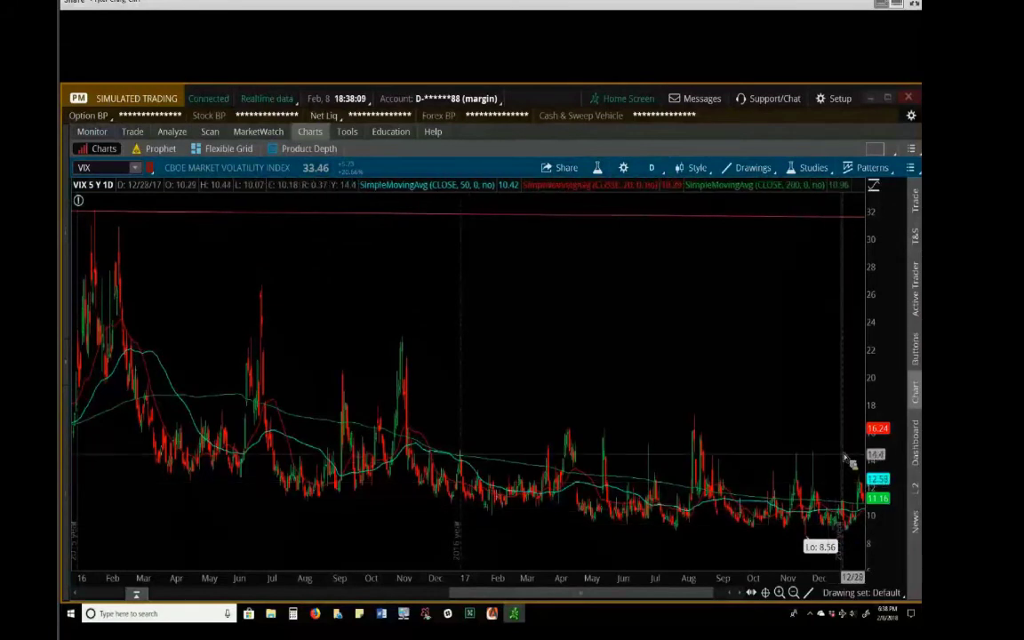
left_click_drag(847, 445, 459, 445)
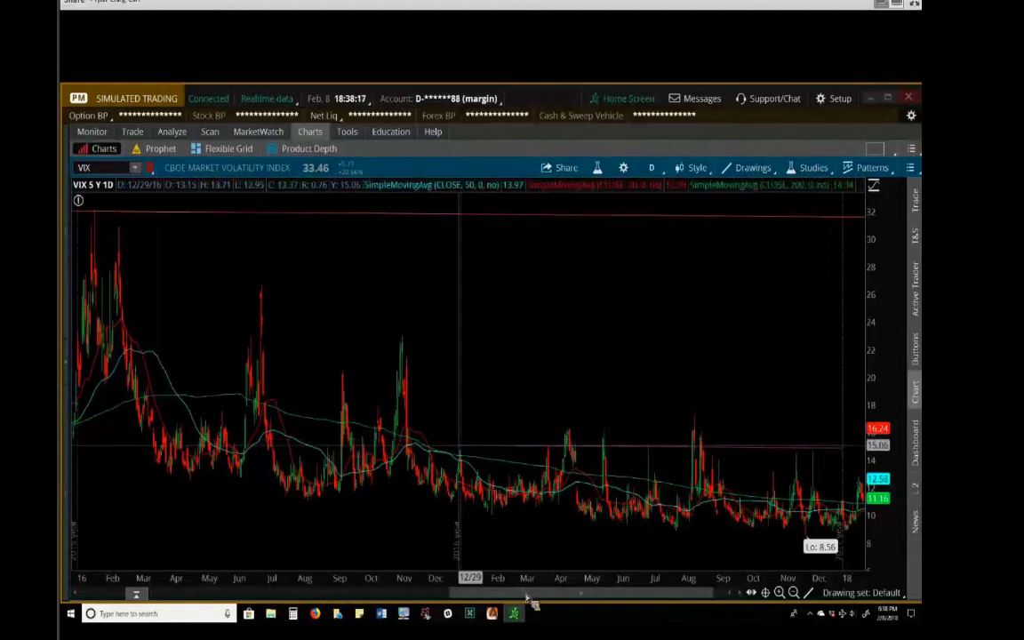
left_click_drag(530, 597, 539, 597)
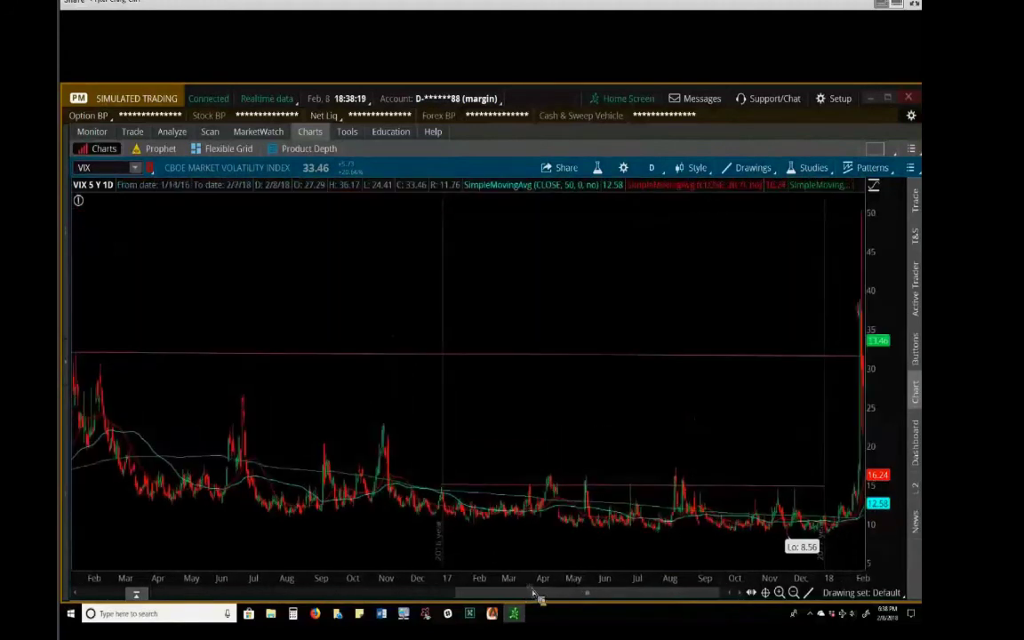
left_click_drag(539, 598, 546, 599)
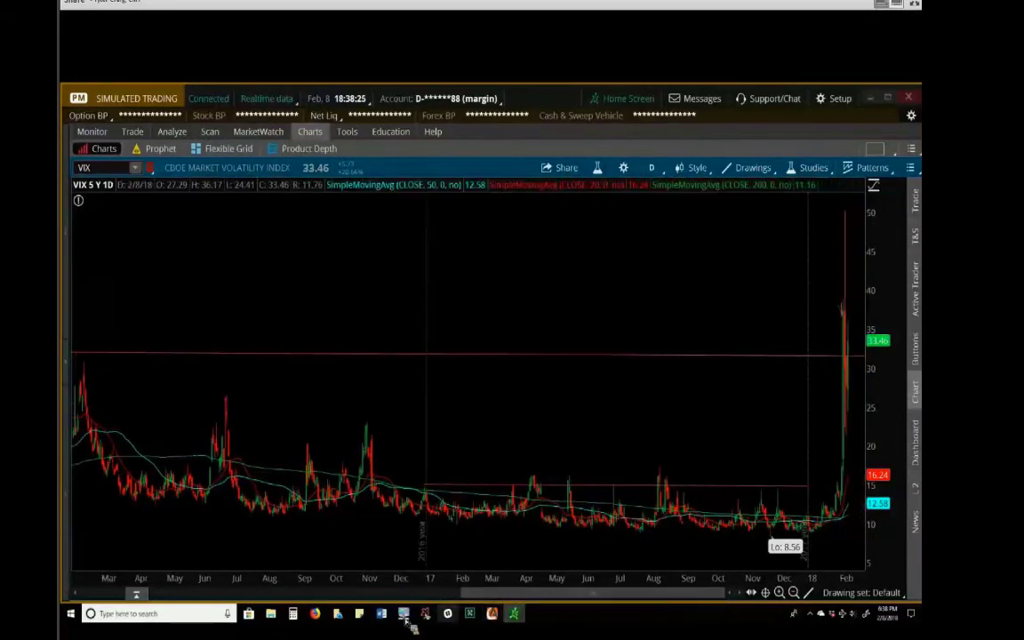
- Add the Word lines VIX 16 = 1% and VIX of 8 = 0.5% daily moves, plus the 2017 average of 0.25% per day
mouse_move(392, 613)
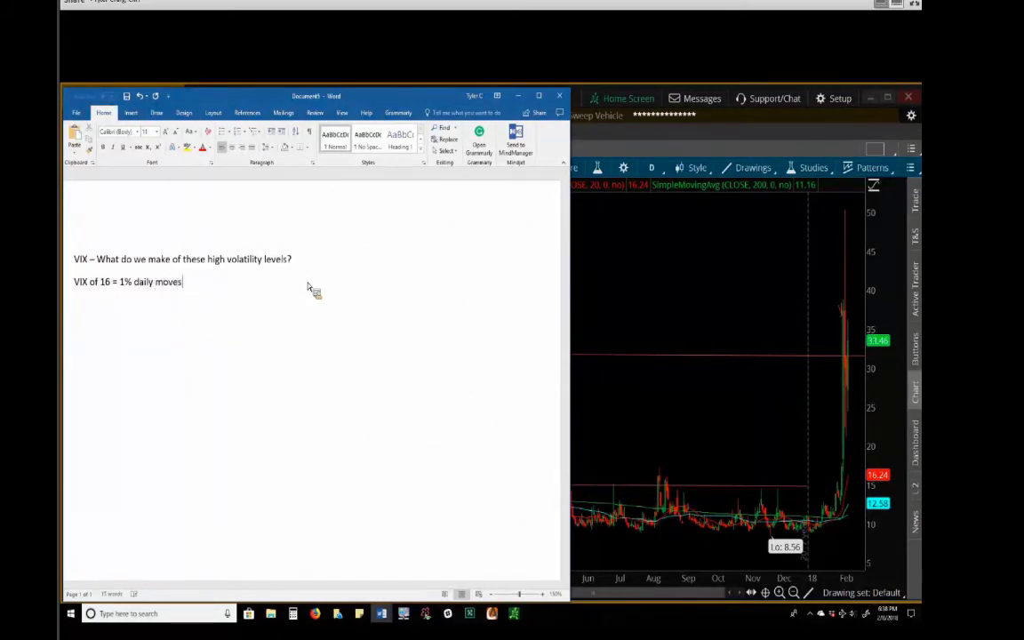
type("re the norm")
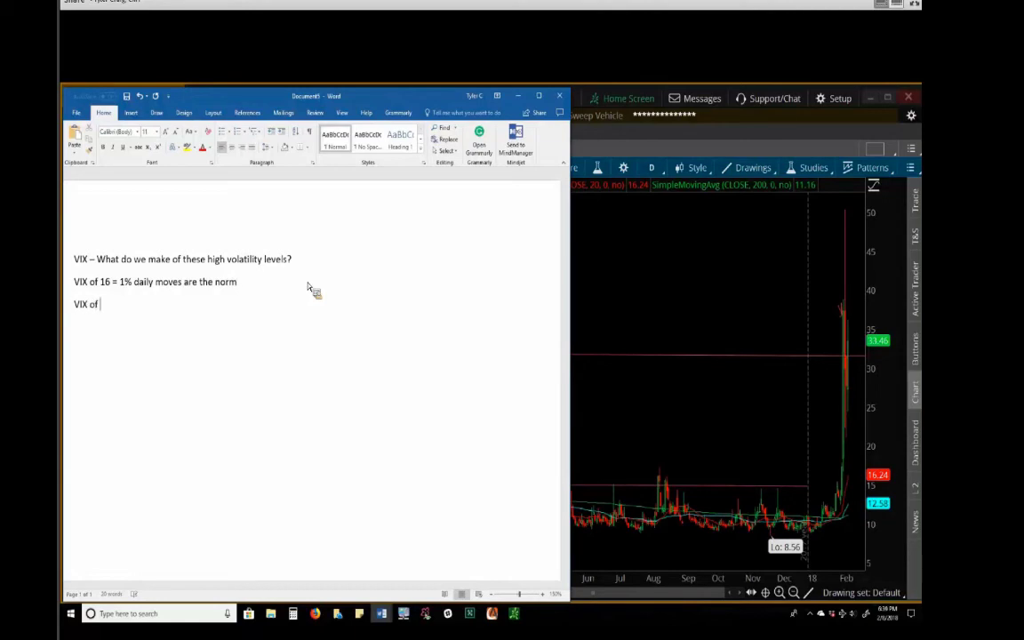
type("8 = 0.5% daily moves are the norm")
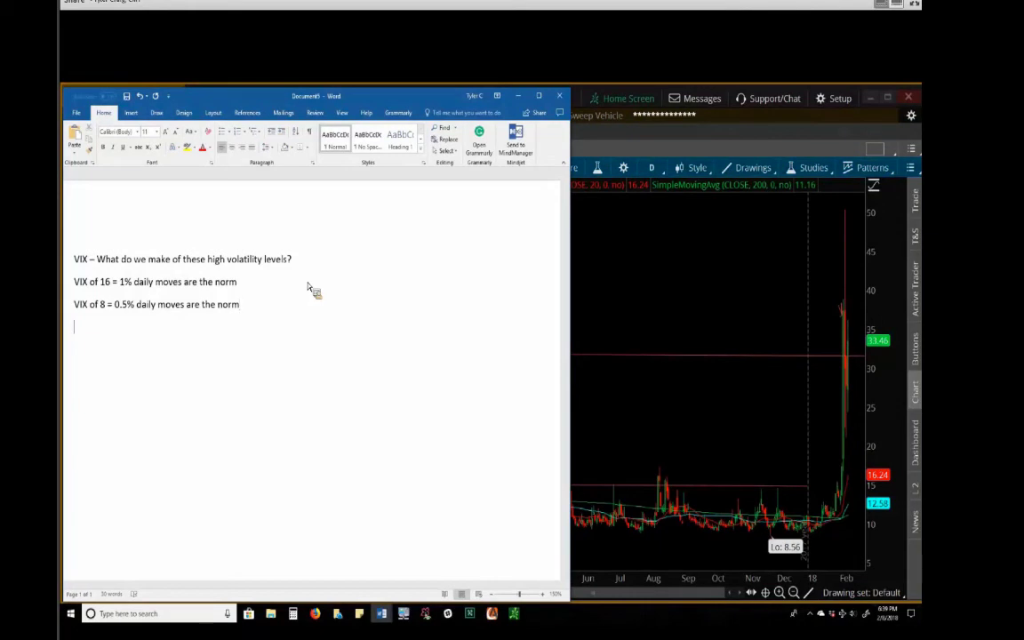
type("For 2017 the stock market probably moved around 0.25% per day on average")
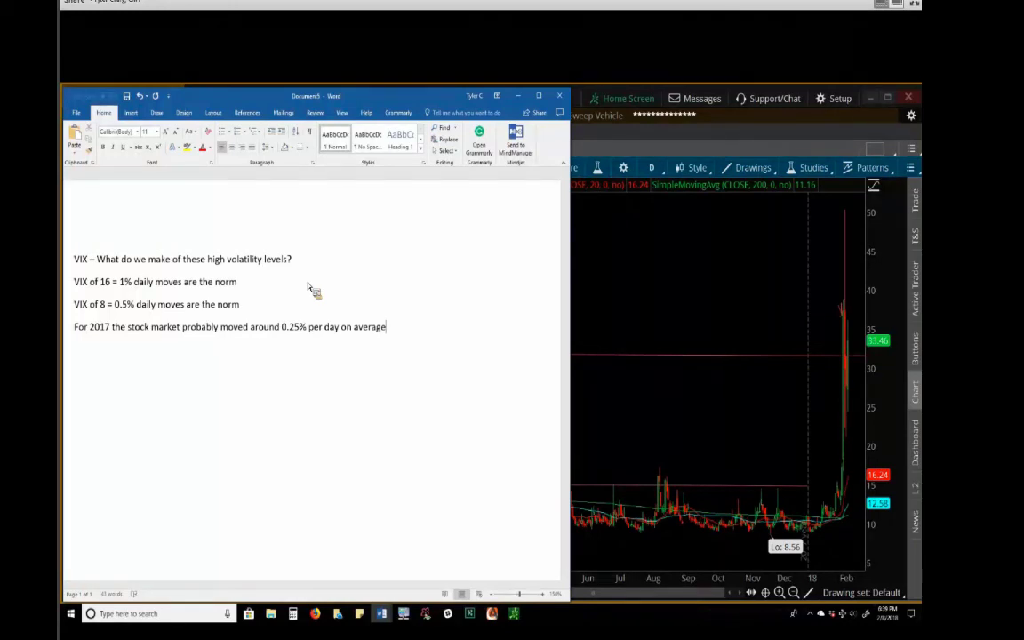
key("Return")
- Insert 'VIX of 32 = 2% daily moves are the norm' above the VIX of 16 line
left_click(75, 281)
key("Return")
key("Up")
type("VIX")
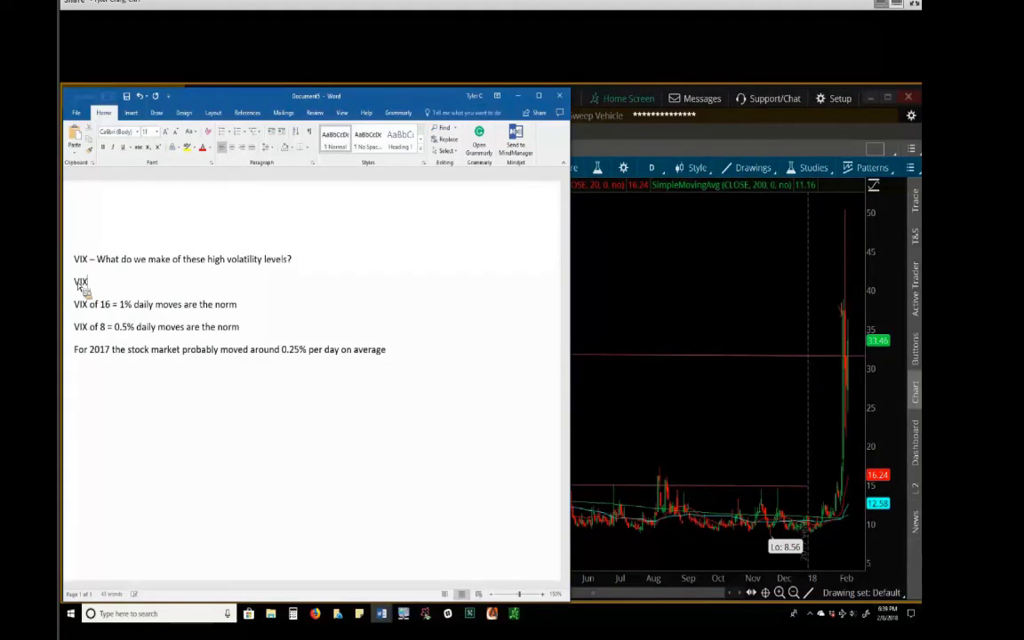
type(" of 32 = 2% daily moves are the norm")
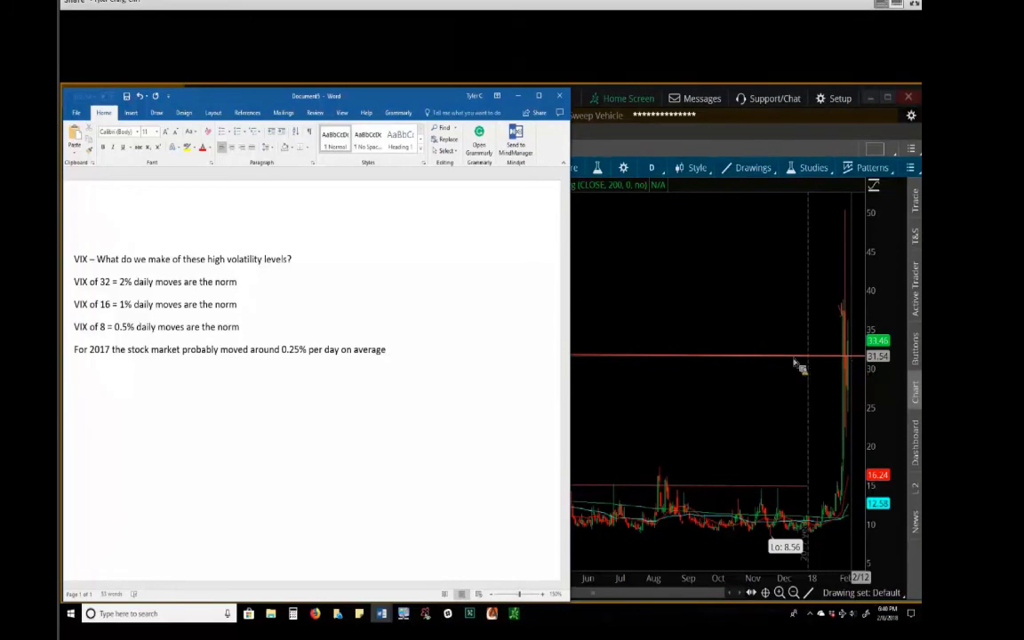
- Insert 'VIX of 48 = 3% daily moves are the norm' above the VIX of 32 line
left_click(74, 280)
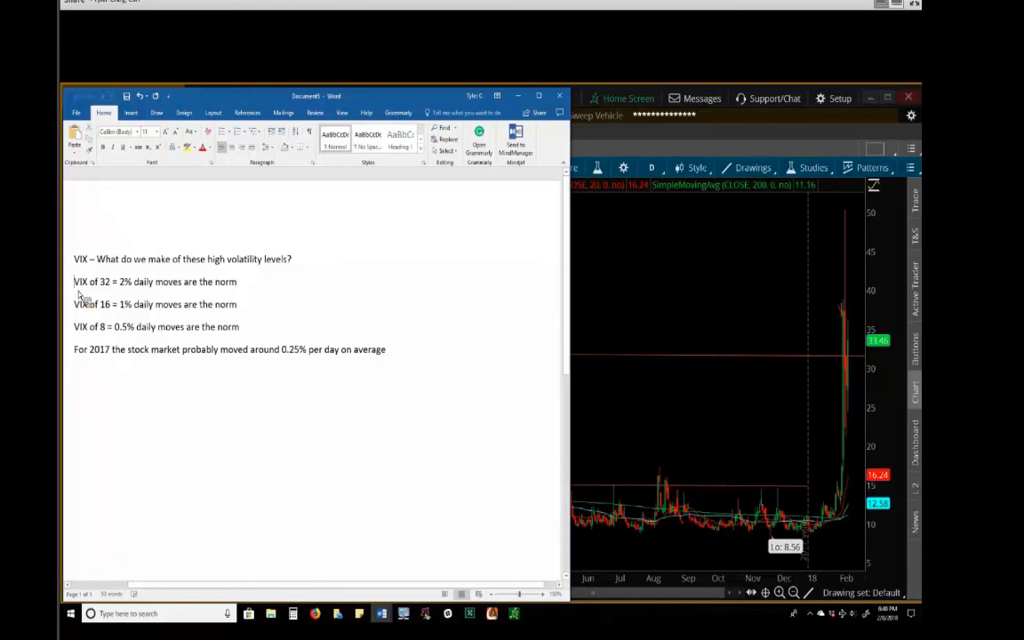
key("Return")
type("VIX of 48 = 3% daily moves are the norm")
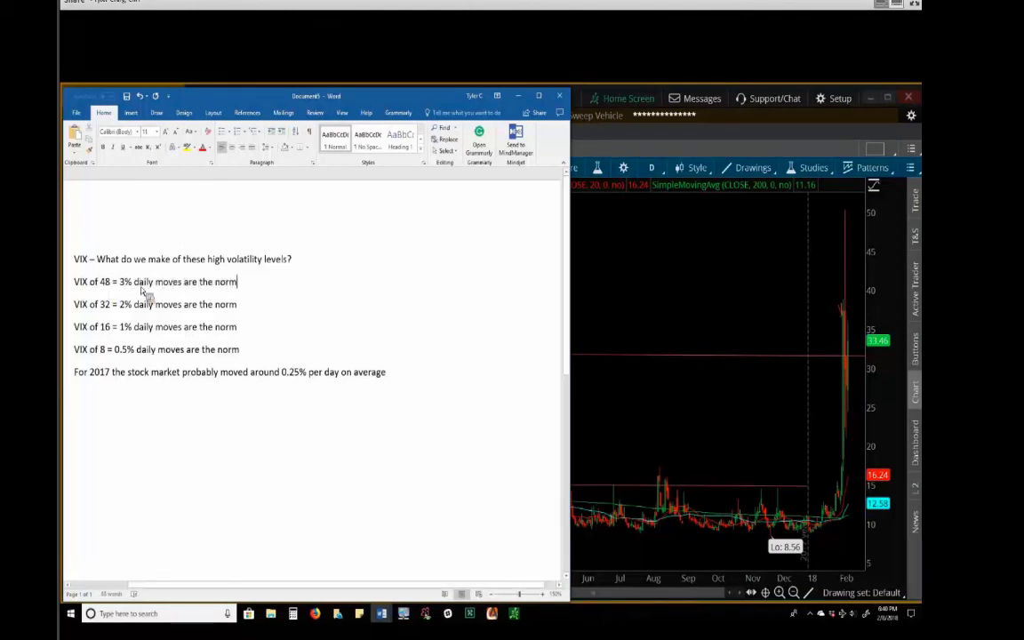
left_click(119, 304)
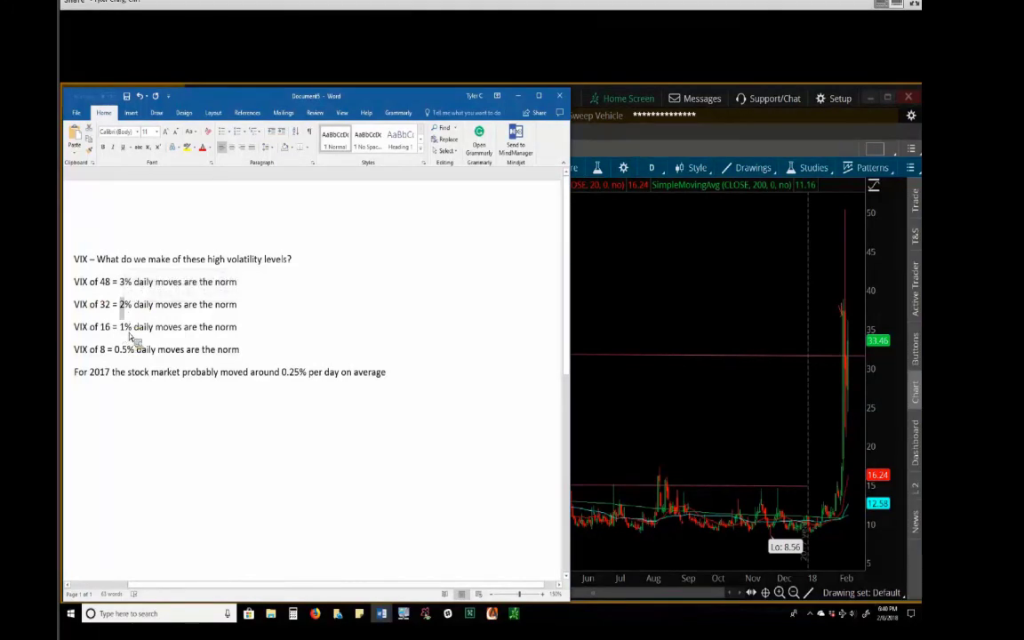
left_click_drag(119, 326, 127, 328)
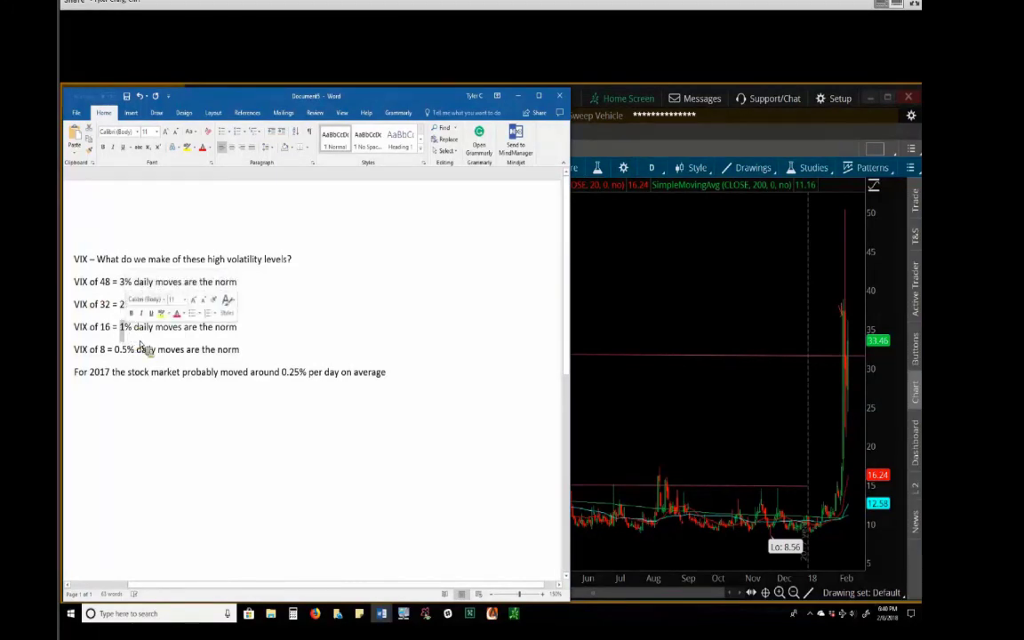
left_click(263, 354)
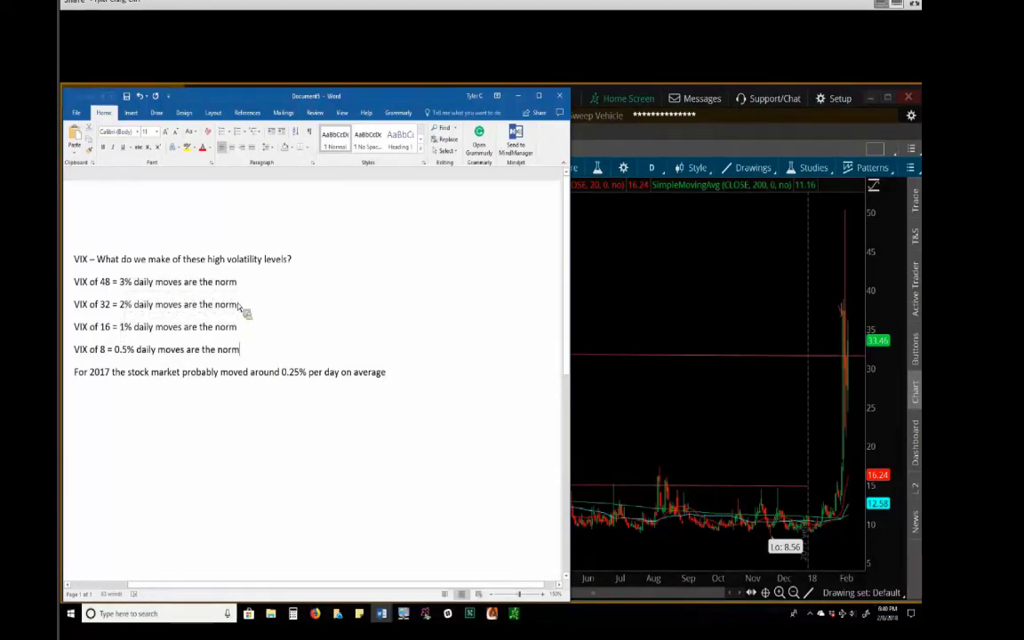
left_click_drag(78, 304, 239, 317)
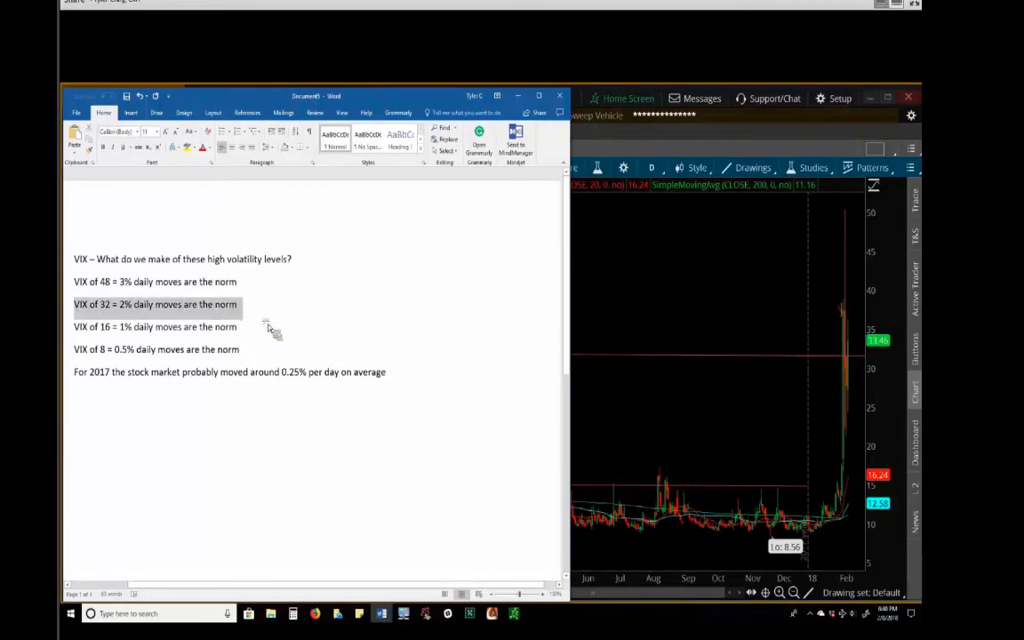
left_click(268, 330)
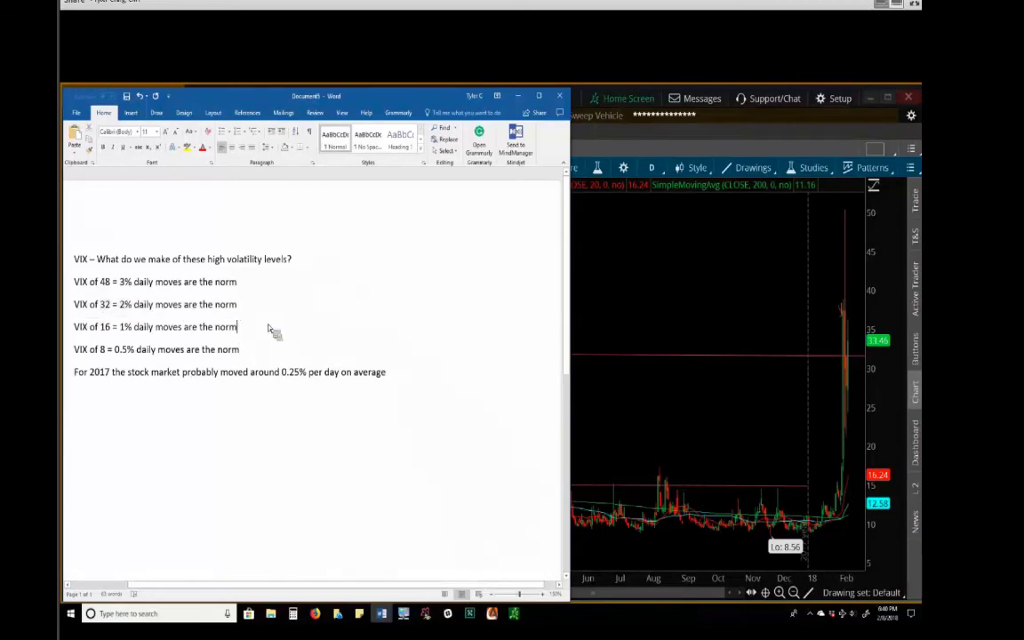